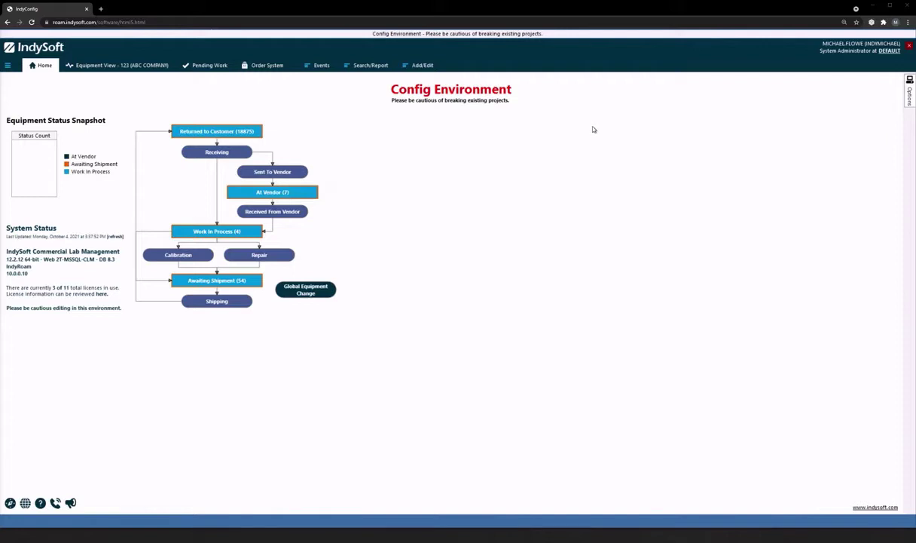
Step: Launch PrintBuilder from the Options side panel to show the Stickers reports
{"action": "left_click", "coordinate": [909, 92]}
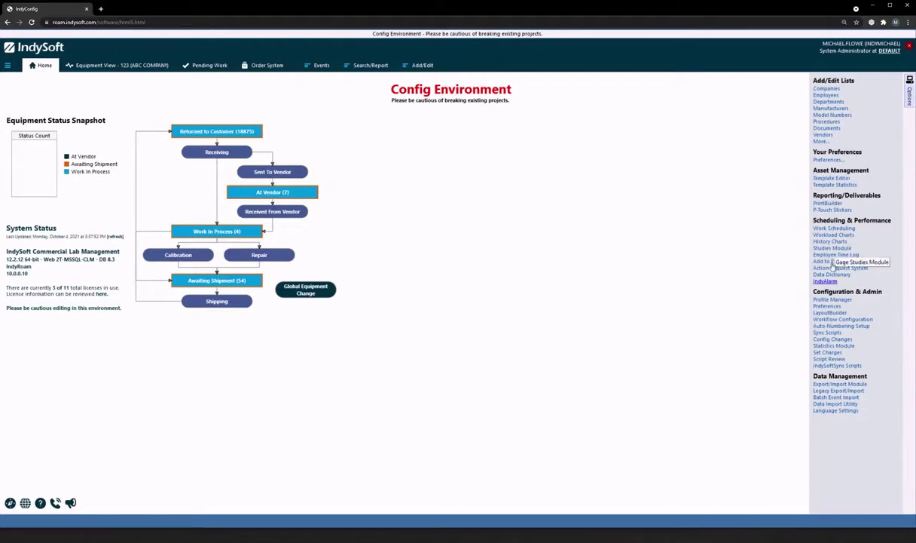
{"action": "left_click", "coordinate": [827, 204]}
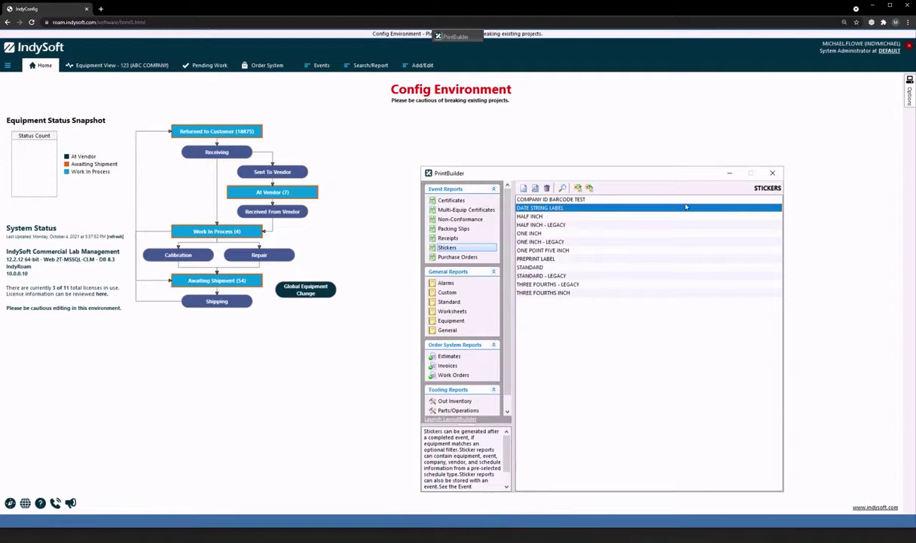
Step: Close PrintBuilder and open Add/Edit Companies with ABC COMPANY selected
{"action": "left_click", "coordinate": [772, 174]}
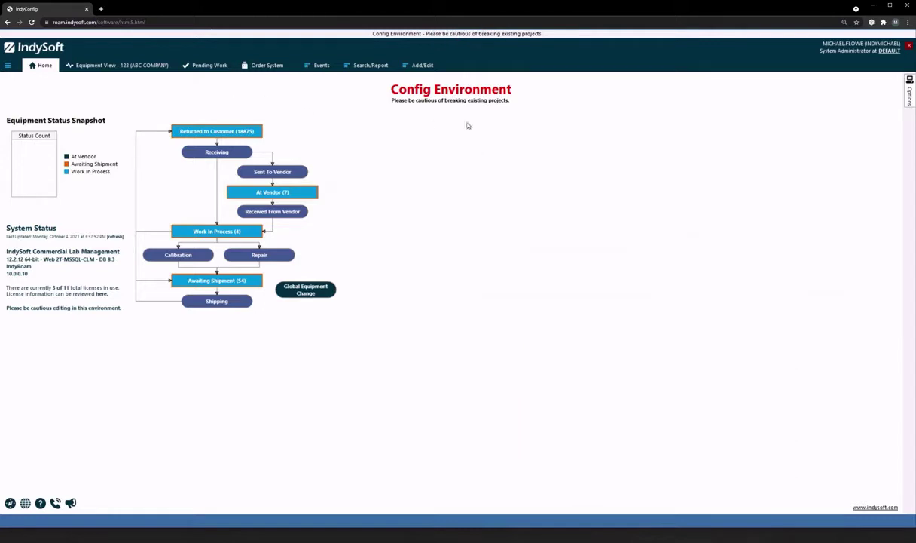
{"action": "left_click", "coordinate": [424, 66]}
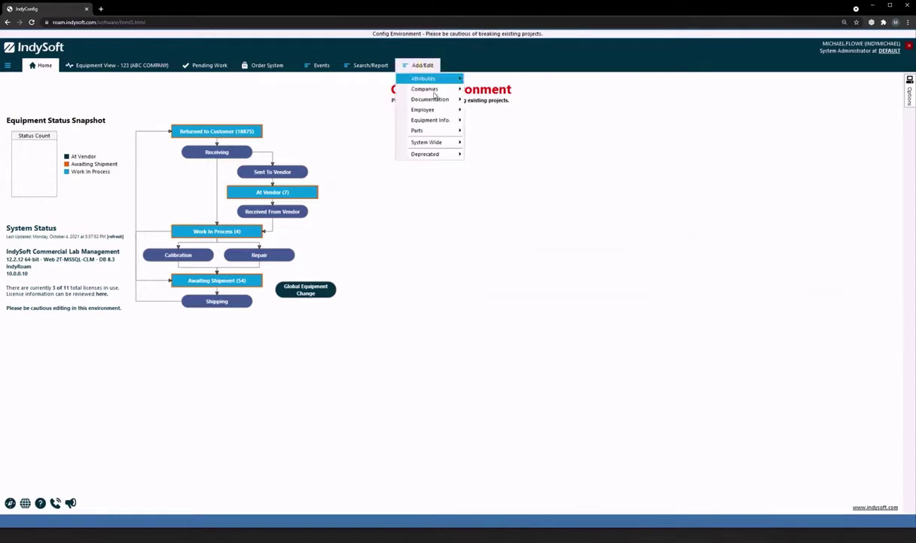
{"action": "mouse_move", "coordinate": [436, 92]}
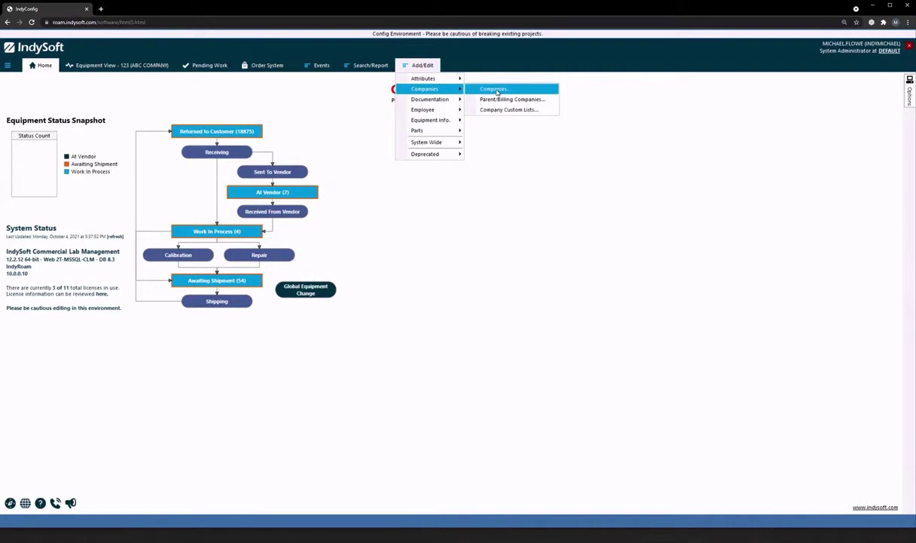
{"action": "left_click", "coordinate": [474, 87]}
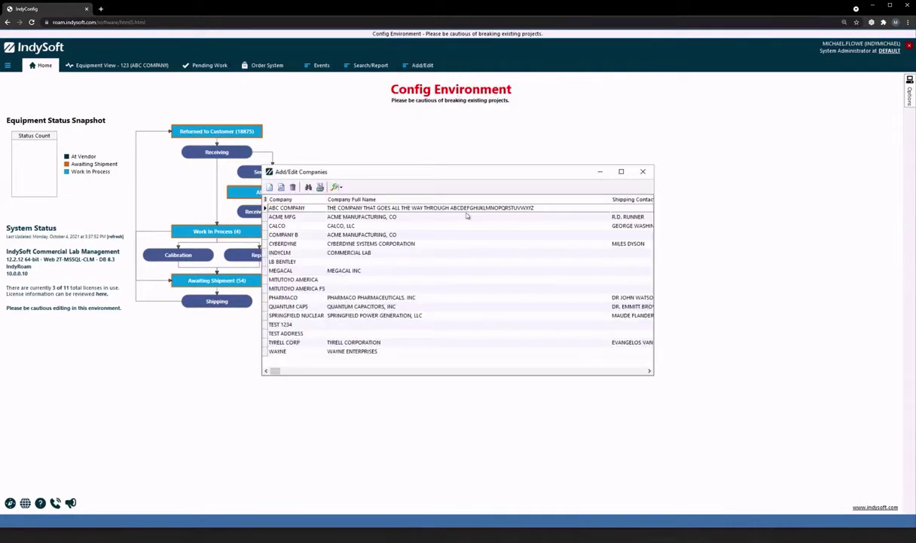
{"action": "left_click", "coordinate": [351, 210]}
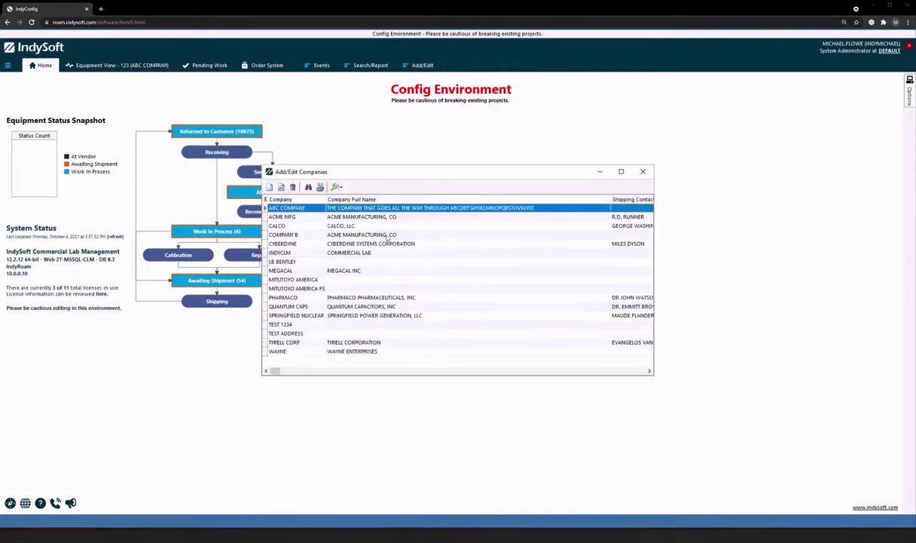
Step: Overwrite ABC COMPANY's Date String Format custom field with MMM/DD/YY
{"action": "double_click", "coordinate": [352, 210]}
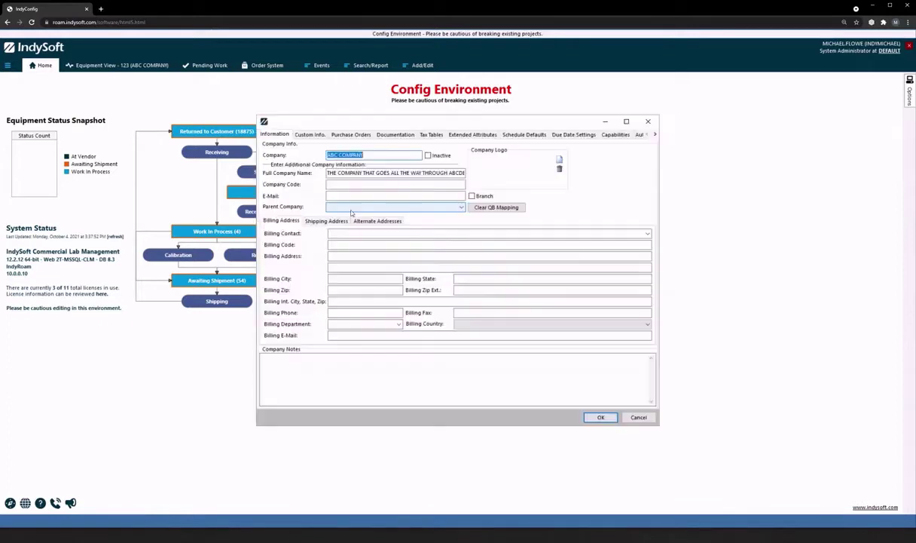
{"action": "left_click", "coordinate": [309, 134]}
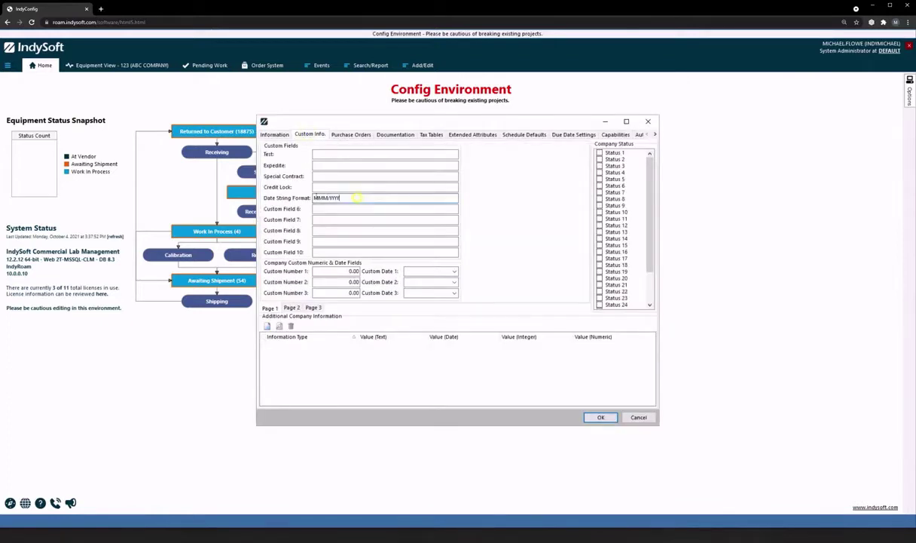
{"action": "left_click_drag", "start_coordinate": [354, 198], "coordinate": [260, 197]}
{"action": "left_click", "coordinate": [355, 198]}
{"action": "left_click_drag", "start_coordinate": [346, 197], "coordinate": [309, 198]}
{"action": "type", "text": "MM"}
Step: Save the company, then make asset 123's 10/4/2021 calibration the PrintBuilder design event
{"action": "left_click", "coordinate": [601, 416]}
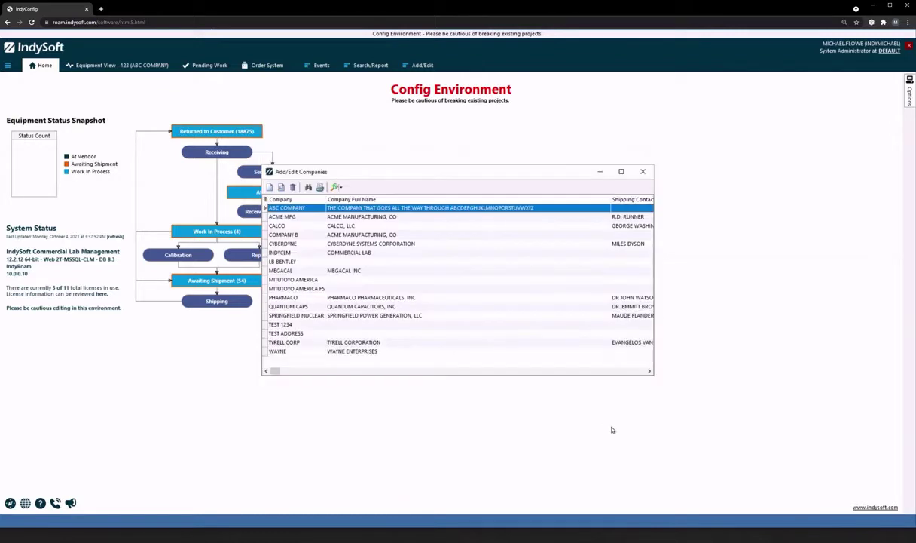
{"action": "left_click", "coordinate": [647, 186]}
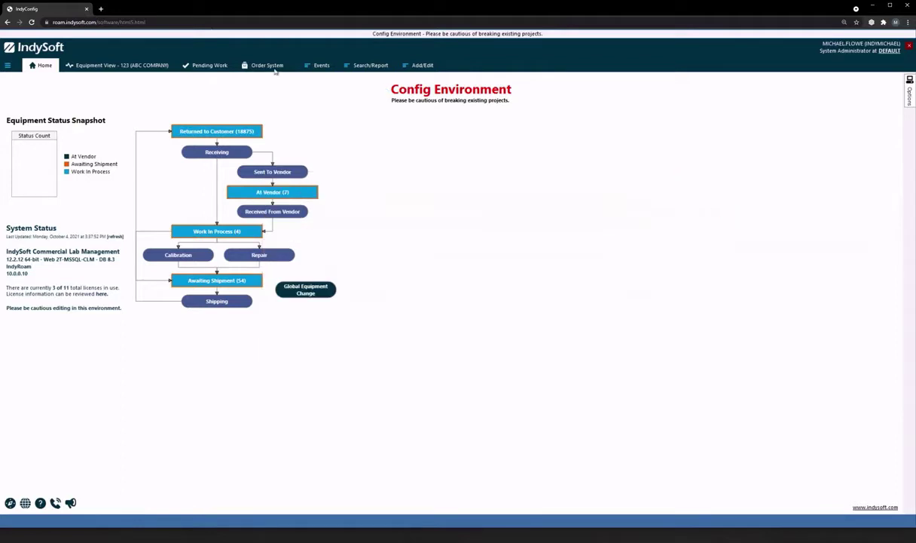
{"action": "left_click", "coordinate": [121, 66]}
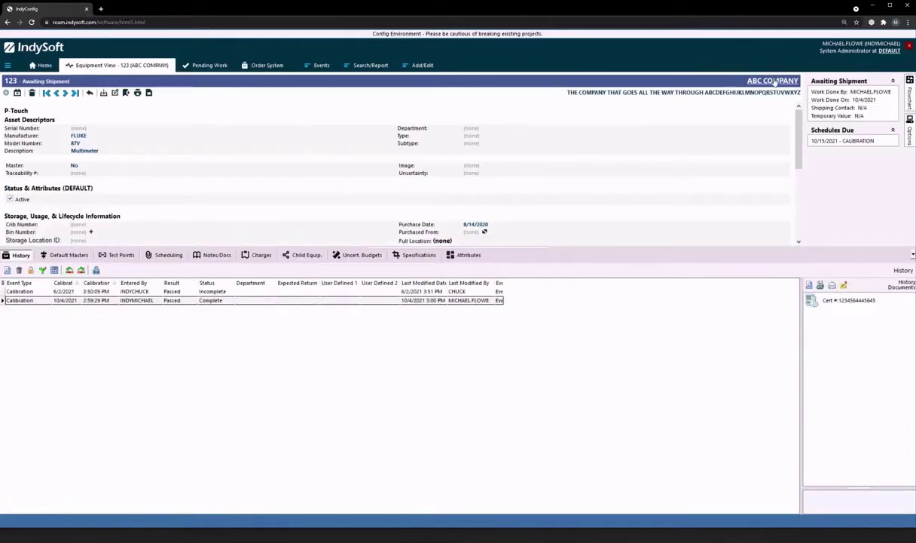
{"action": "right_click", "coordinate": [190, 303]}
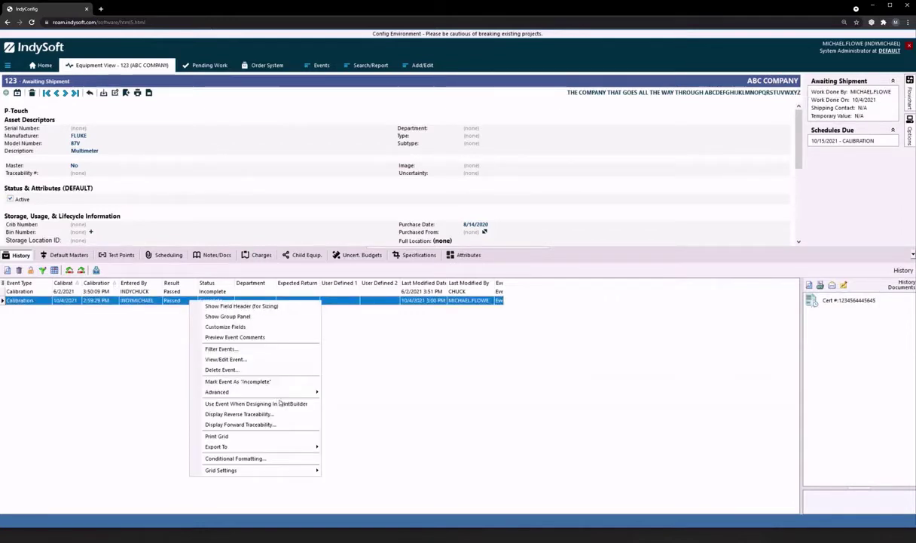
{"action": "left_click", "coordinate": [316, 404]}
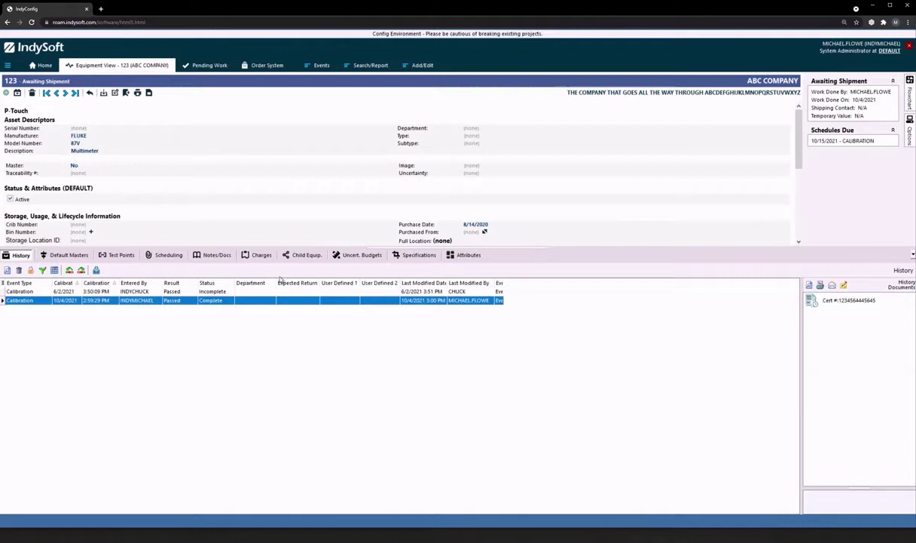
{"action": "left_click", "coordinate": [46, 66]}
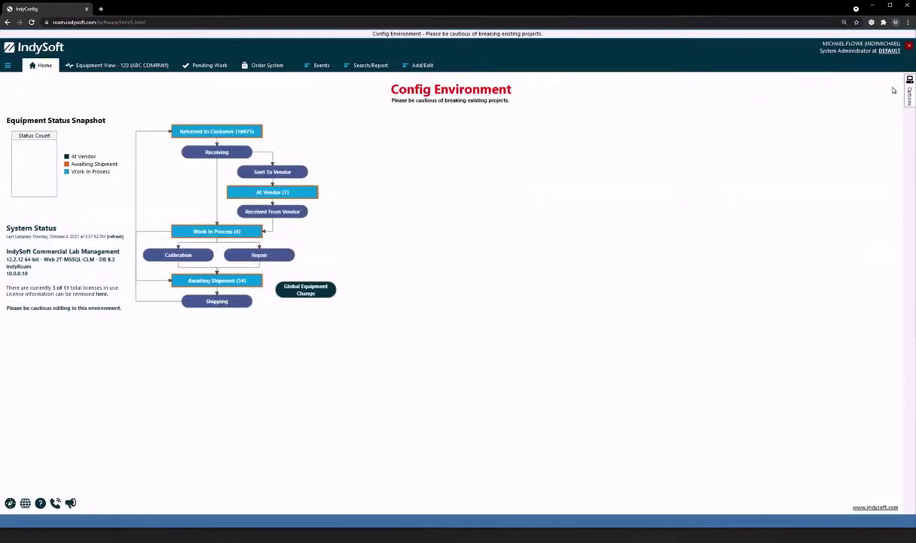
Step: Open the DATE STRING LABEL sticker in the Report Designer's Calc tab
{"action": "mouse_move", "coordinate": [893, 90]}
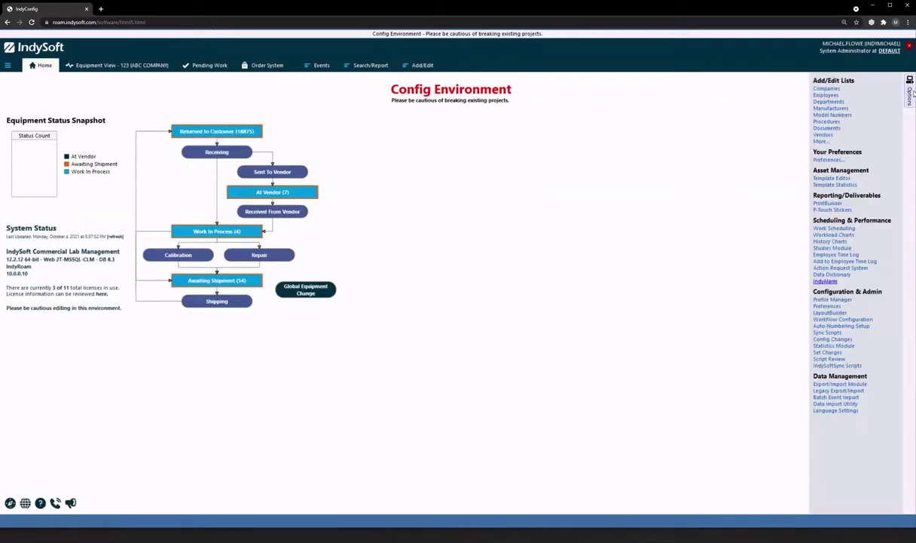
{"action": "left_click", "coordinate": [829, 204]}
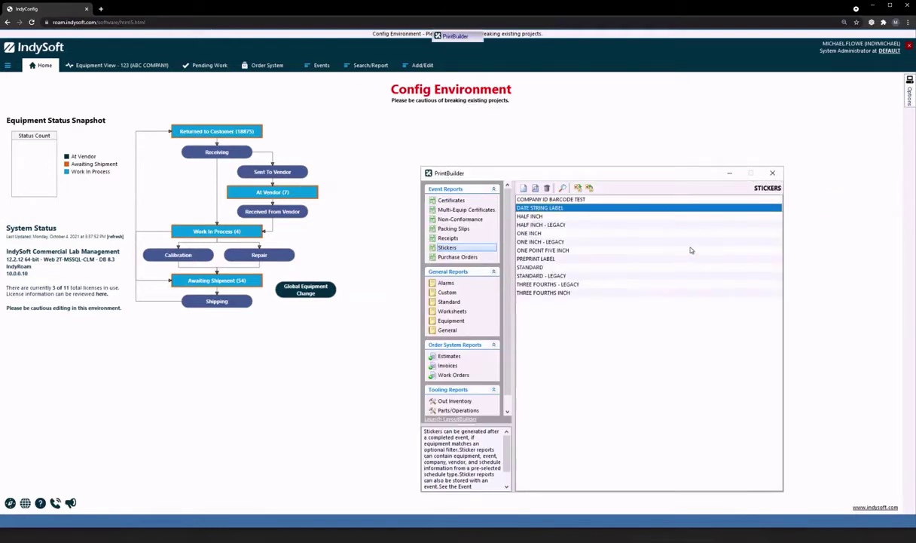
{"action": "key", "text": "Return"}
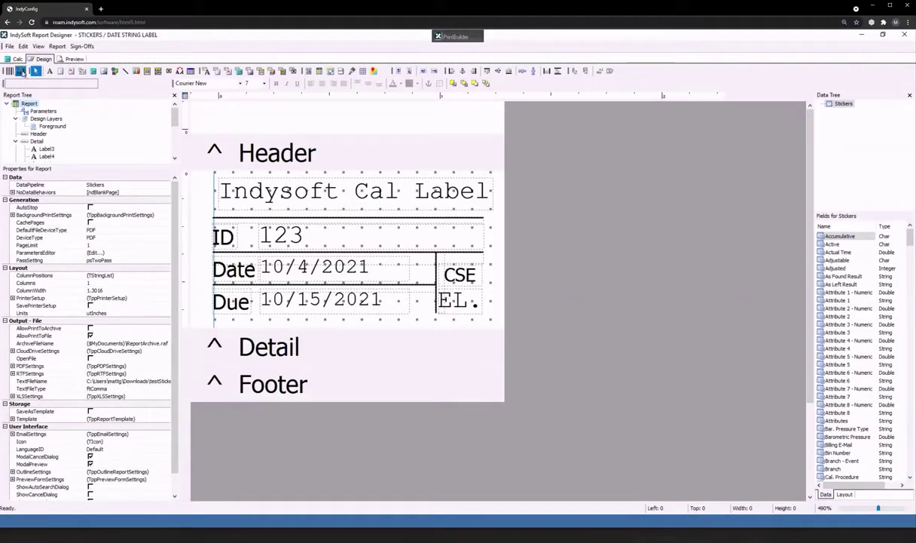
{"action": "left_click", "coordinate": [16, 59]}
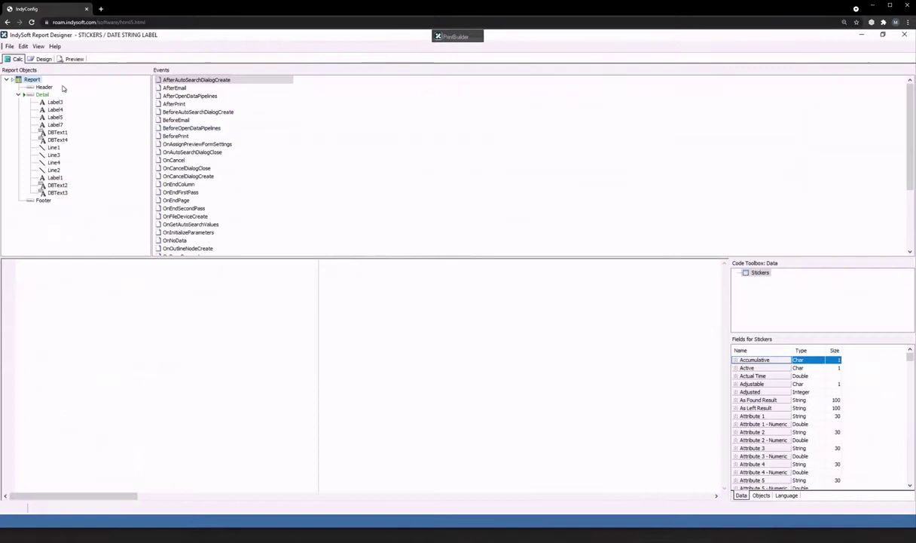
Step: Review the Detail BeforePrint variables, Company Custom 5 lookup and default display format lines
{"action": "left_click", "coordinate": [41, 94]}
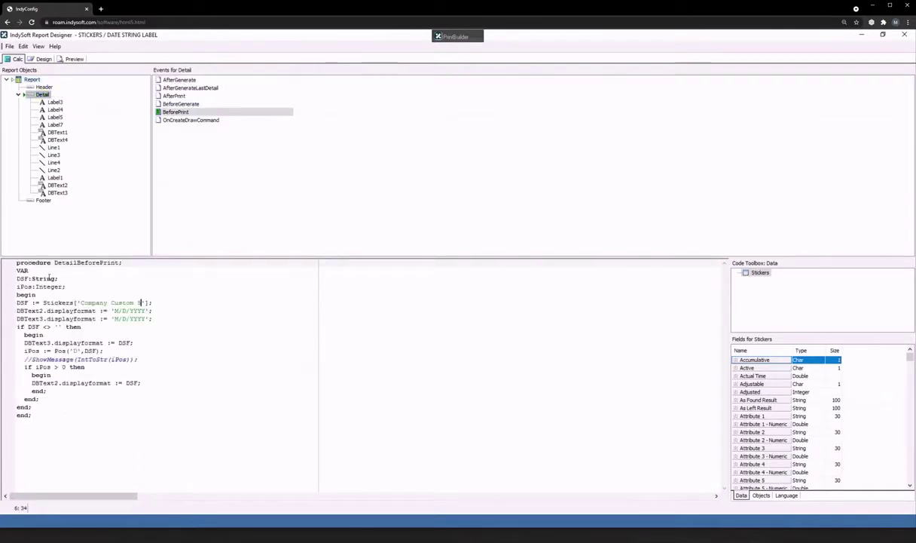
{"action": "left_click_drag", "start_coordinate": [68, 286], "coordinate": [47, 271]}
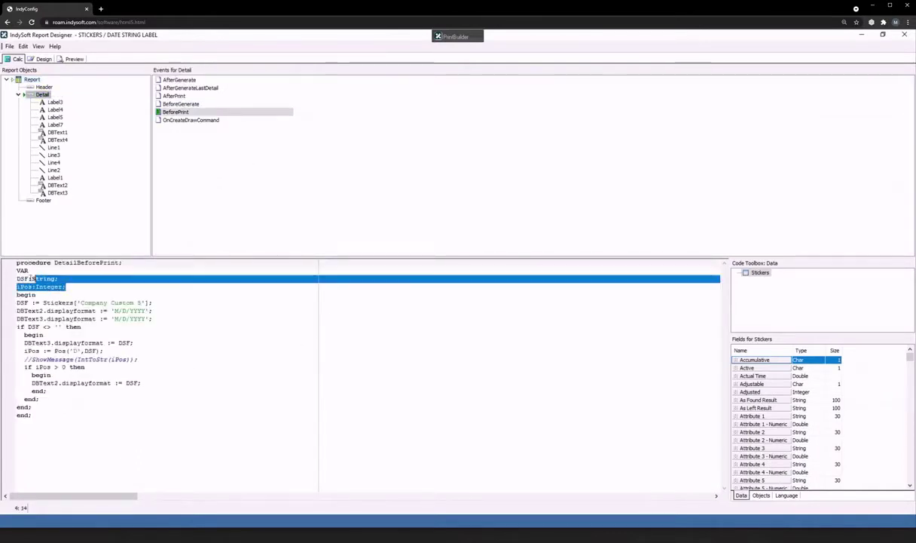
{"action": "left_click", "coordinate": [93, 287]}
{"action": "left_click", "coordinate": [24, 302]}
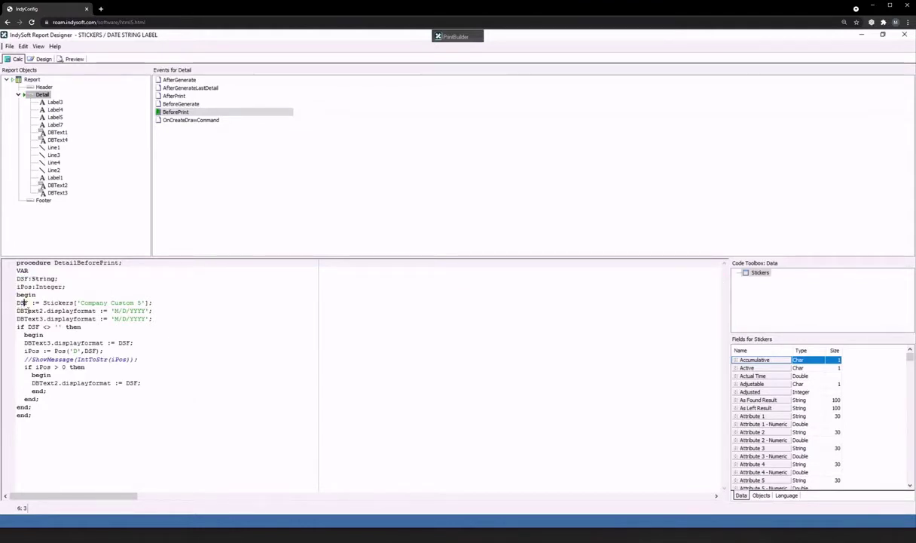
{"action": "left_click_drag", "start_coordinate": [41, 302], "coordinate": [166, 304]}
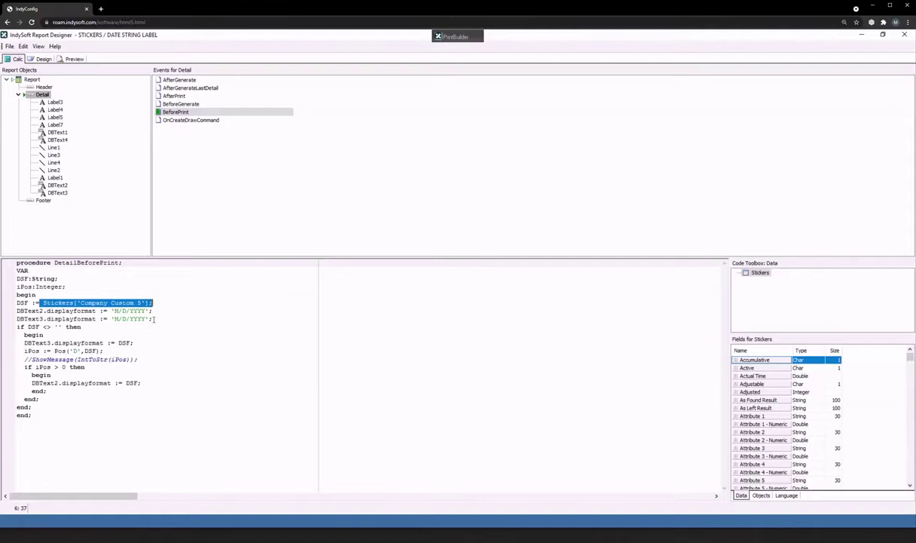
{"action": "left_click_drag", "start_coordinate": [157, 318], "coordinate": [14, 310]}
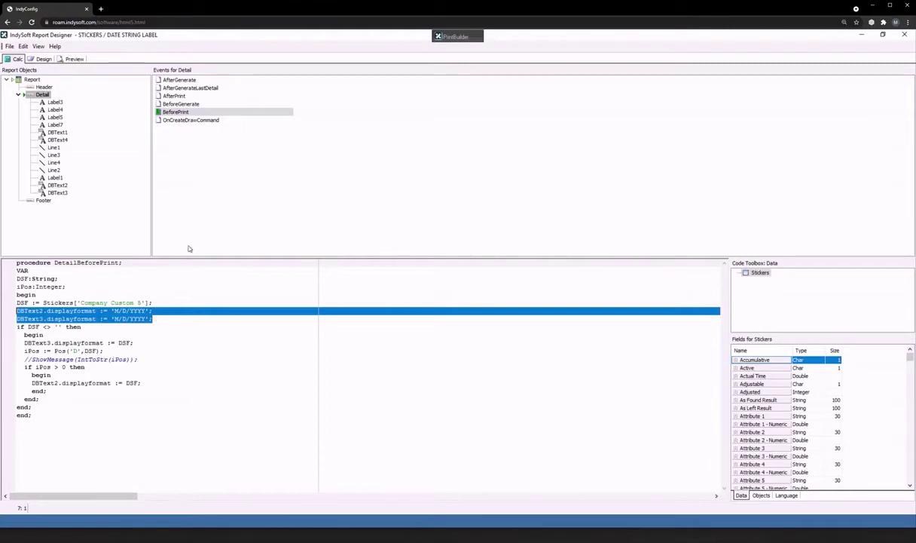
{"action": "left_click", "coordinate": [124, 310]}
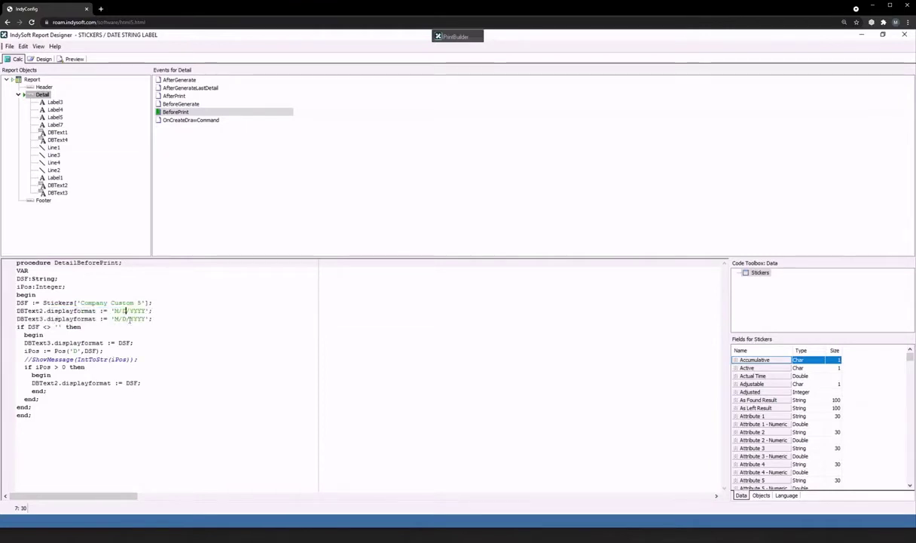
{"action": "left_click", "coordinate": [150, 319]}
Step: Examine the if iPos > 0 block and the DBText2 displayformat line
{"action": "left_click", "coordinate": [131, 342]}
{"action": "left_click_drag", "start_coordinate": [54, 391], "coordinate": [16, 366]}
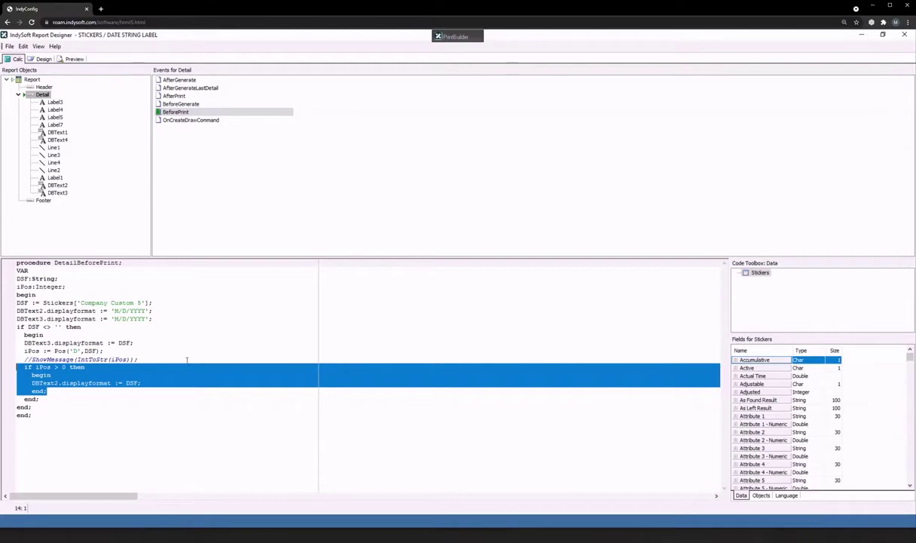
{"action": "left_click", "coordinate": [159, 374]}
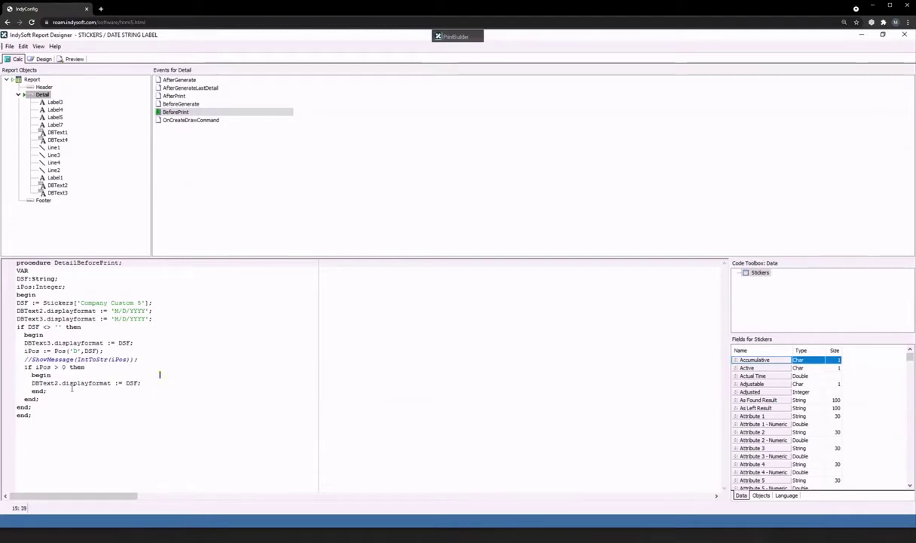
{"action": "left_click_drag", "start_coordinate": [46, 390], "coordinate": [18, 368]}
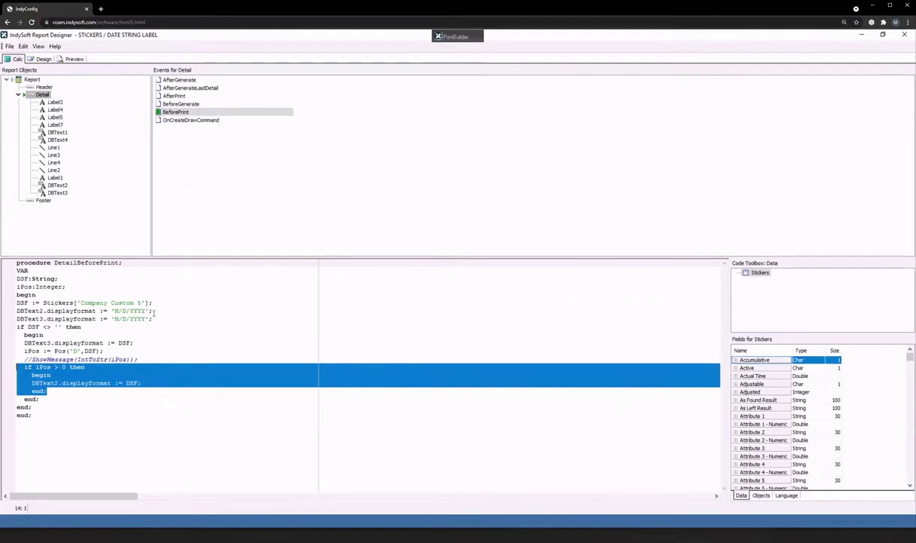
{"action": "left_click_drag", "start_coordinate": [153, 311], "coordinate": [18, 311]}
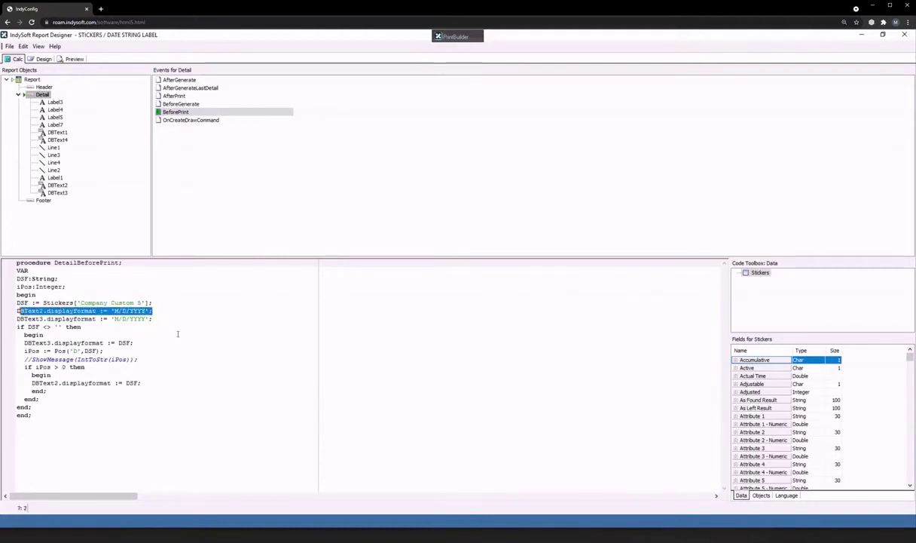
{"action": "left_click", "coordinate": [176, 334]}
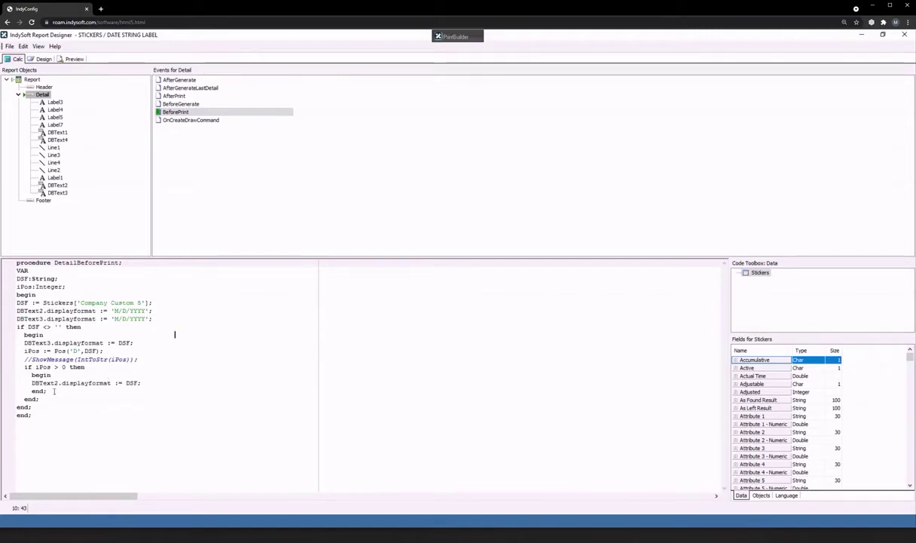
Step: Inspect the DBText3 date field, preview dates as Oct/04/21 and Oct/15/21, then minimize the designer
{"action": "left_click", "coordinate": [42, 59]}
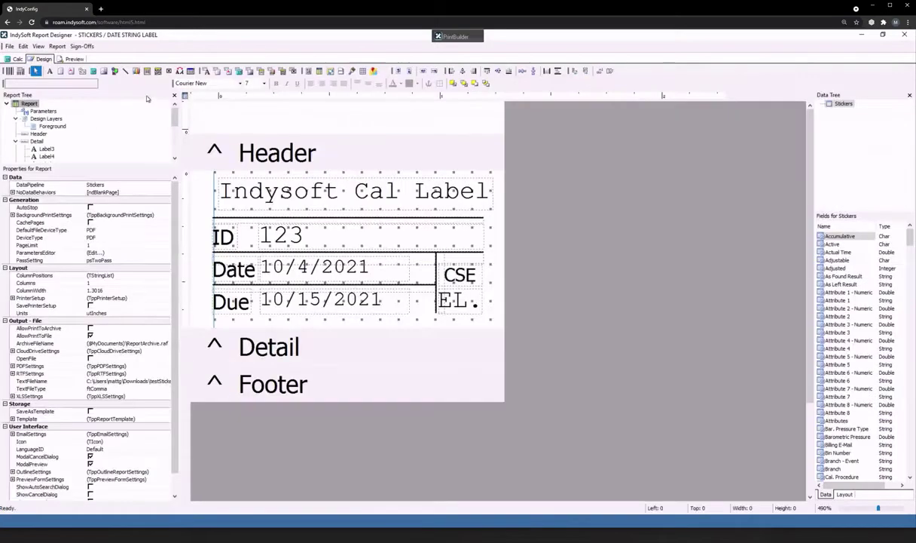
{"action": "left_click", "coordinate": [301, 260]}
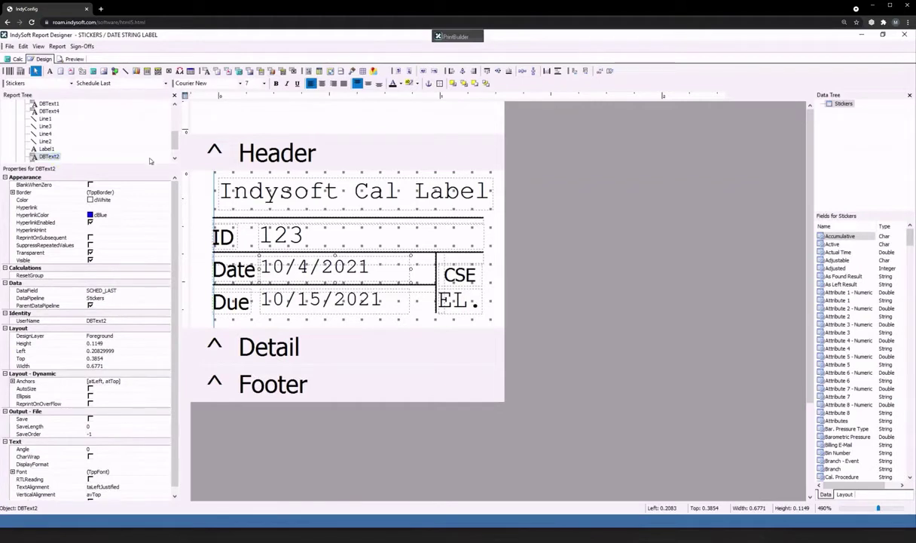
{"action": "left_click", "coordinate": [175, 158]}
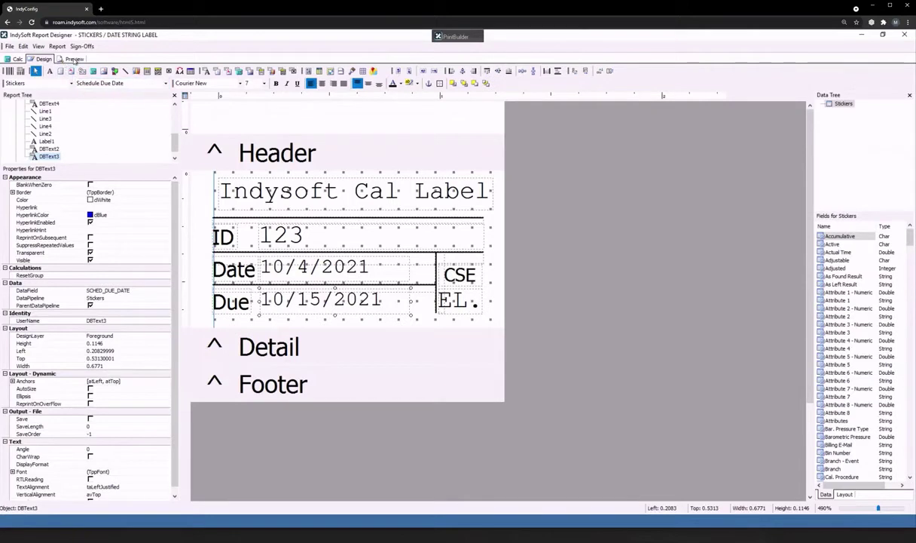
{"action": "left_click", "coordinate": [74, 59]}
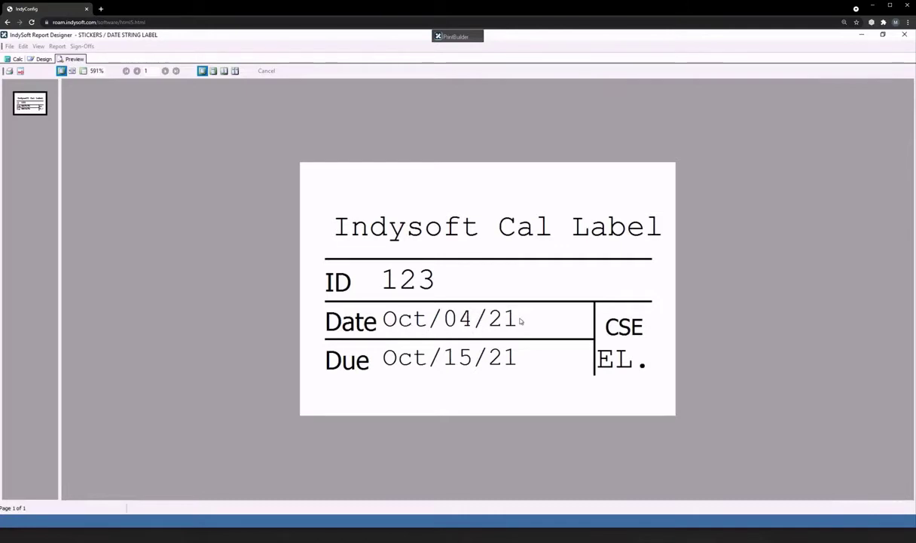
{"action": "left_click", "coordinate": [861, 34]}
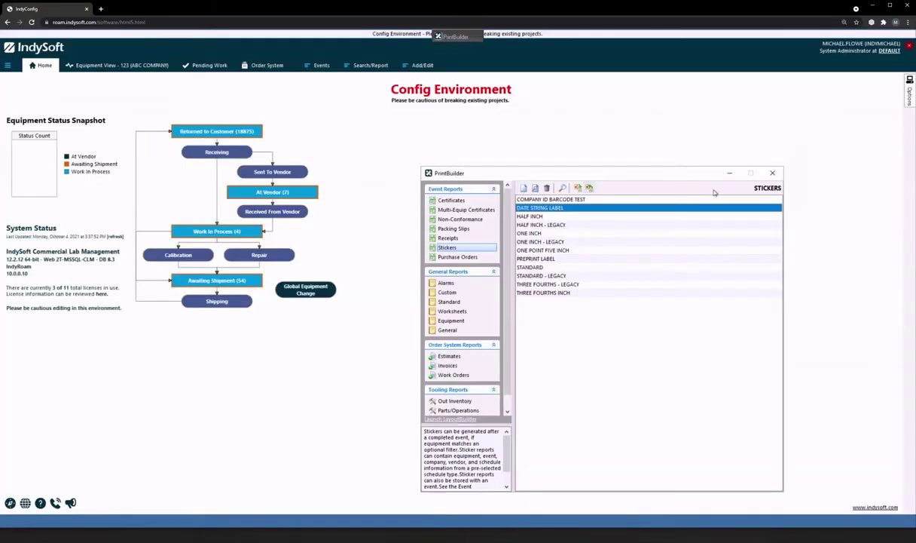
Step: Change ABC COMPANY's Date String Format custom field to MMM/YY and save the company
{"action": "left_click", "coordinate": [773, 173]}
{"action": "left_click", "coordinate": [420, 66]}
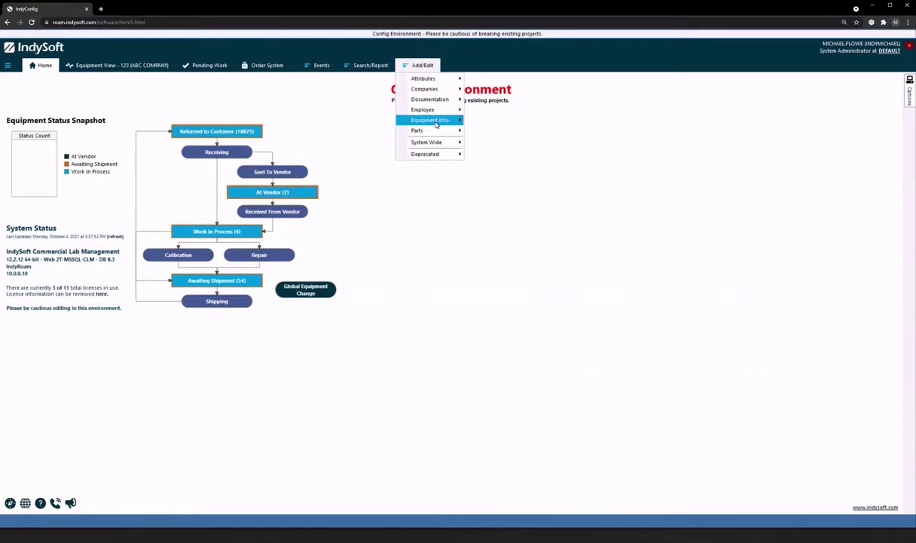
{"action": "mouse_move", "coordinate": [433, 89]}
{"action": "left_click", "coordinate": [501, 90]}
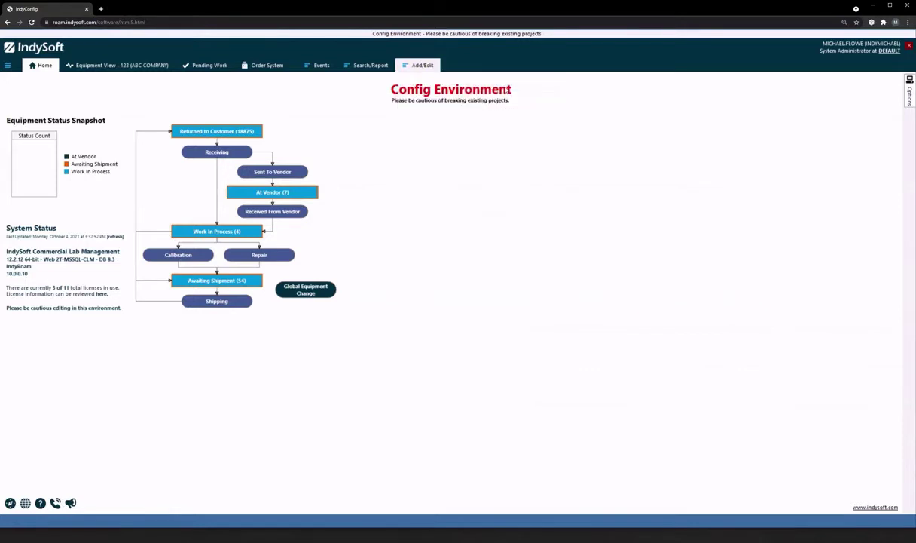
{"action": "double_click", "coordinate": [361, 207]}
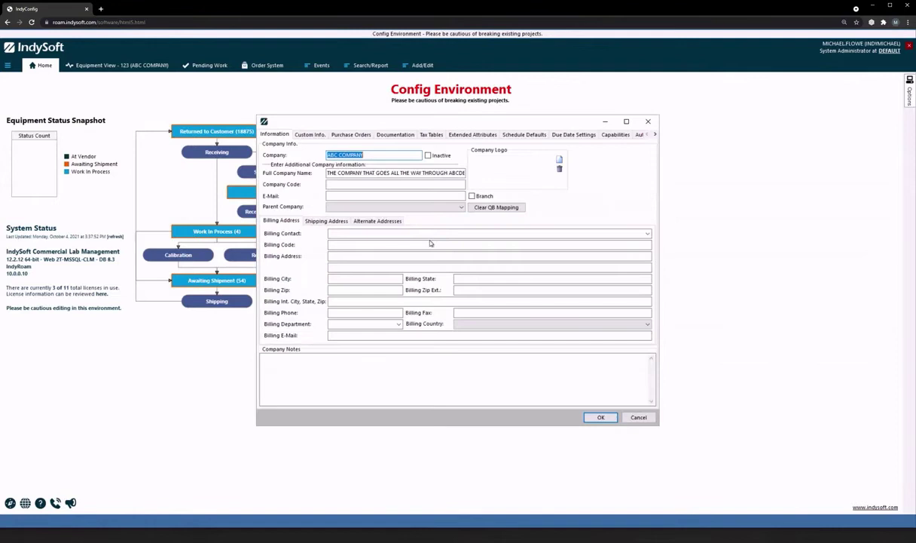
{"action": "left_click", "coordinate": [306, 134]}
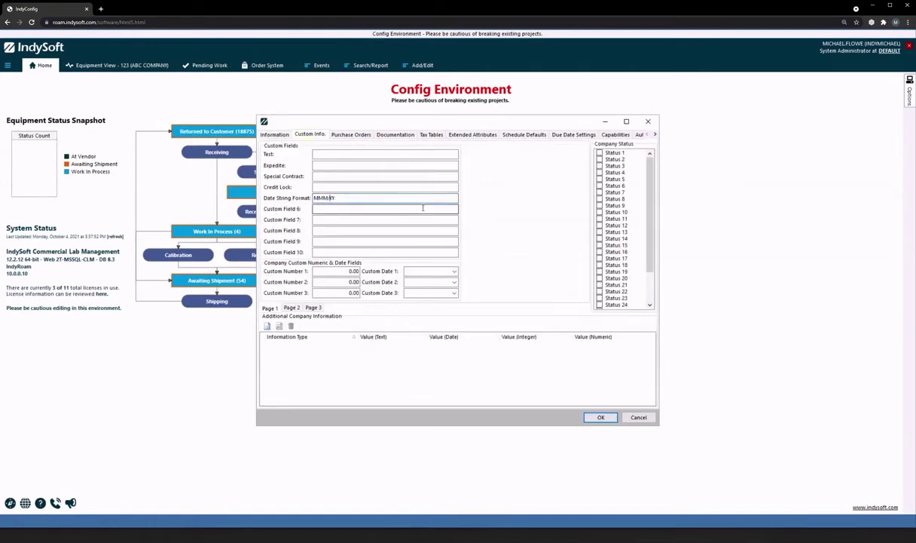
{"action": "left_click", "coordinate": [600, 417]}
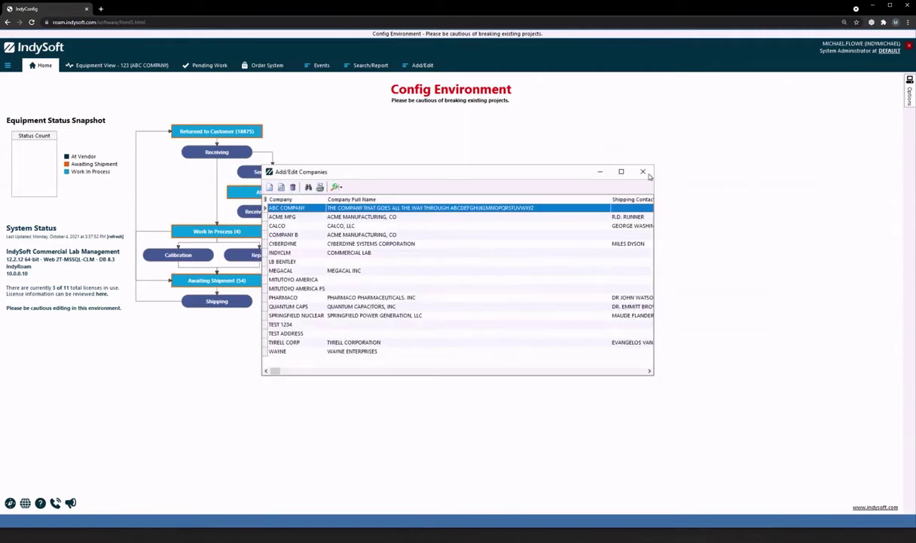
{"action": "left_click", "coordinate": [643, 172]}
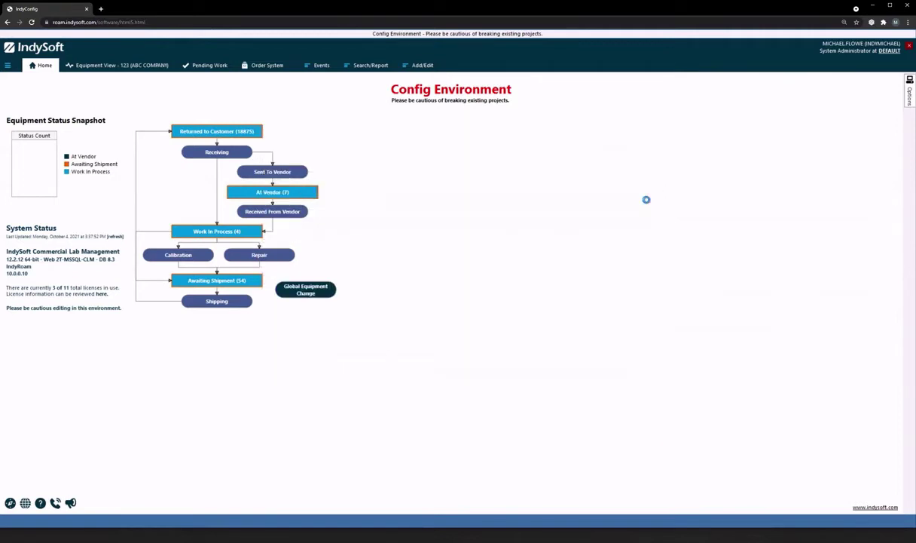
Step: View equipment 123's record, return home, and restore the DATE STRING LABEL design in the Report Designer
{"action": "left_click", "coordinate": [132, 67]}
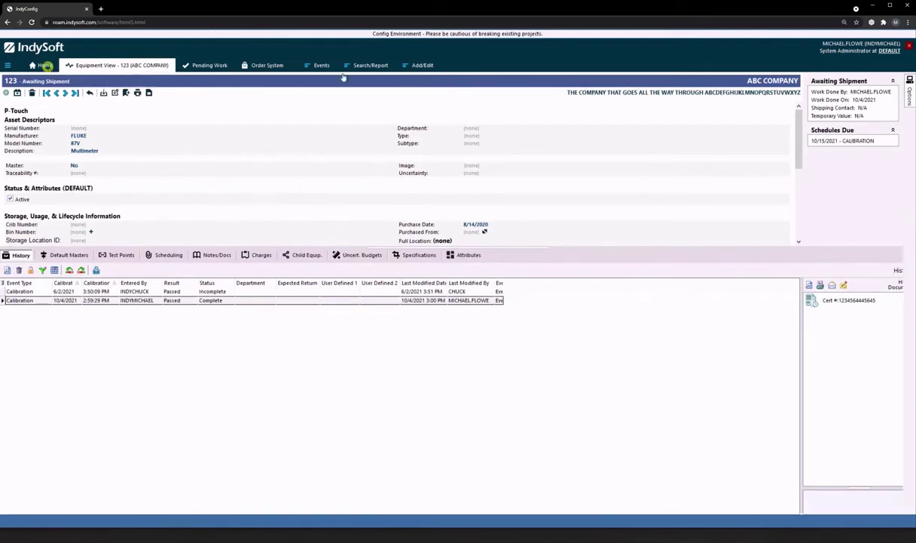
{"action": "left_click", "coordinate": [44, 66]}
{"action": "mouse_move", "coordinate": [907, 96]}
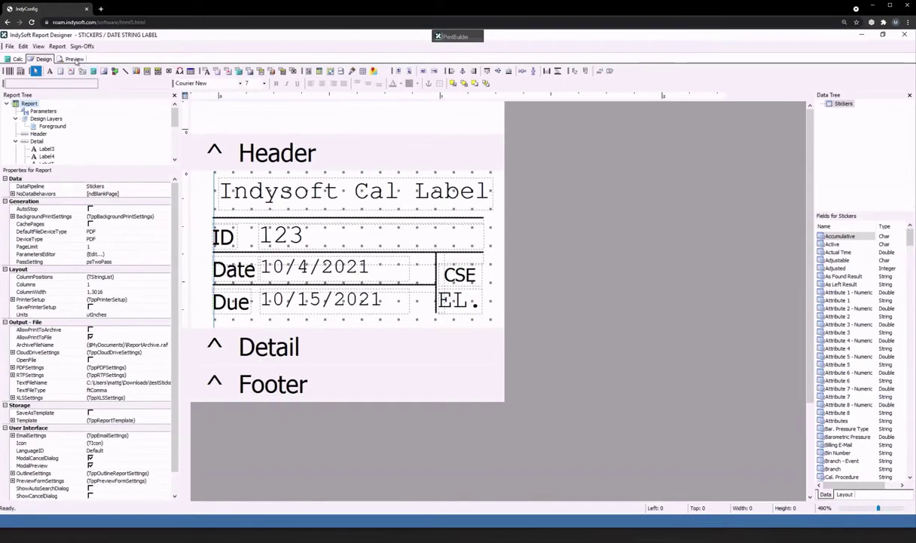
Step: Preview the label with its due date reading Oct/21, then return to the Calc code view
{"action": "left_click", "coordinate": [74, 60]}
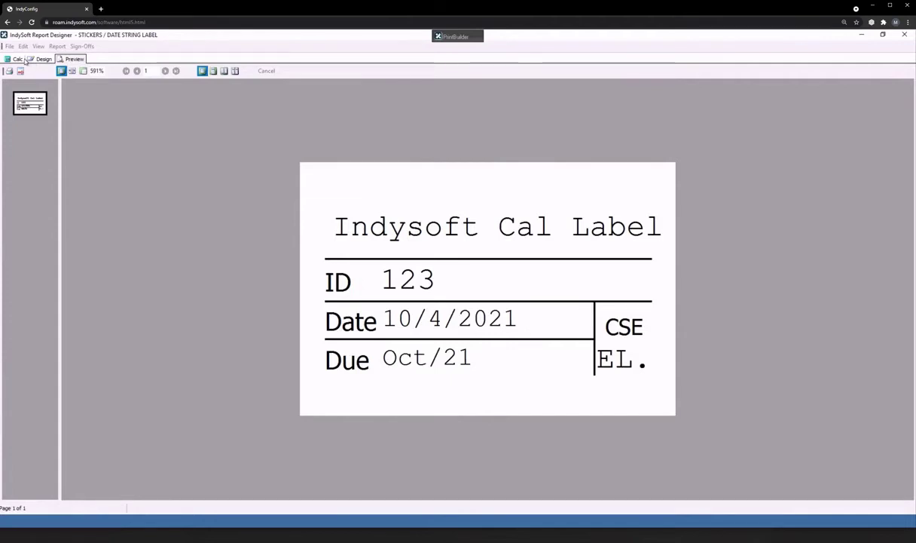
{"action": "left_click", "coordinate": [18, 59]}
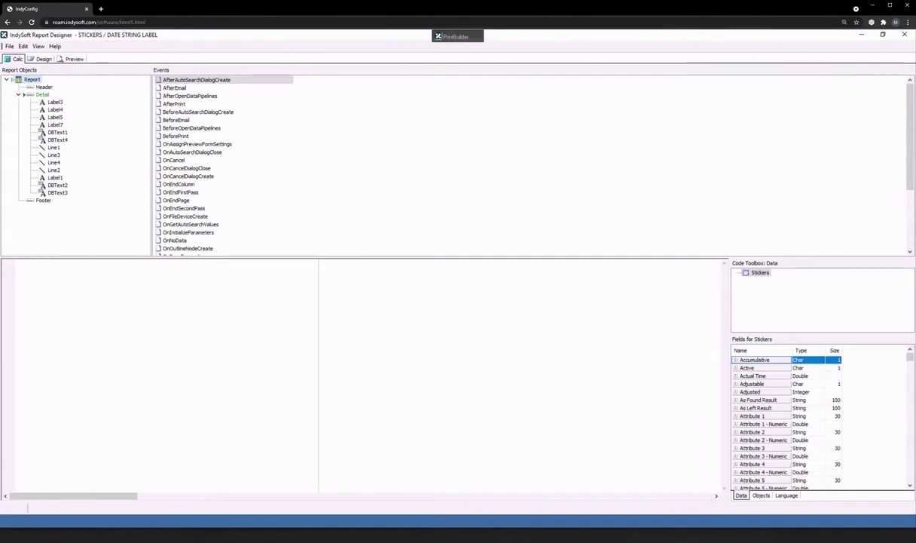
Step: Leave PrintBuilder and open the TRIGGER TIMING workflow wizard at step 11, Messages
{"action": "left_click", "coordinate": [862, 34]}
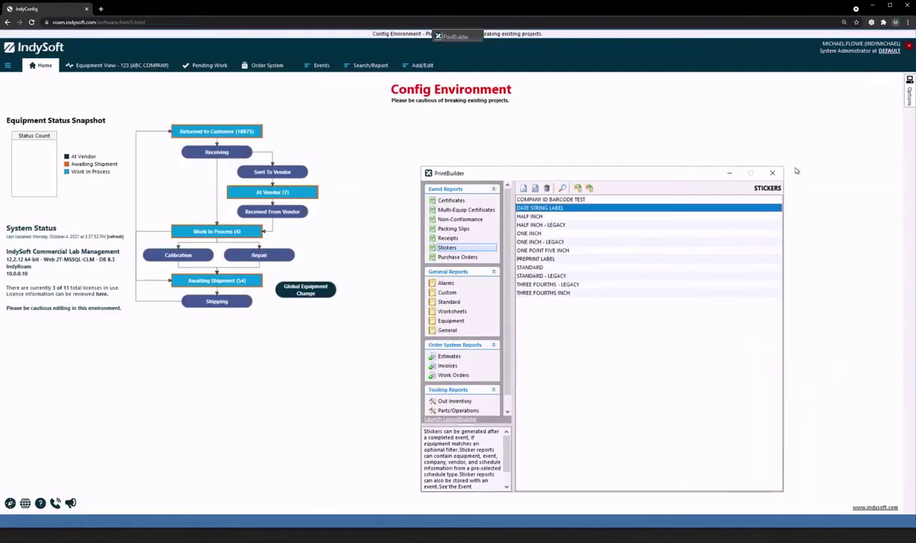
{"action": "left_click", "coordinate": [773, 173]}
{"action": "left_click", "coordinate": [909, 94]}
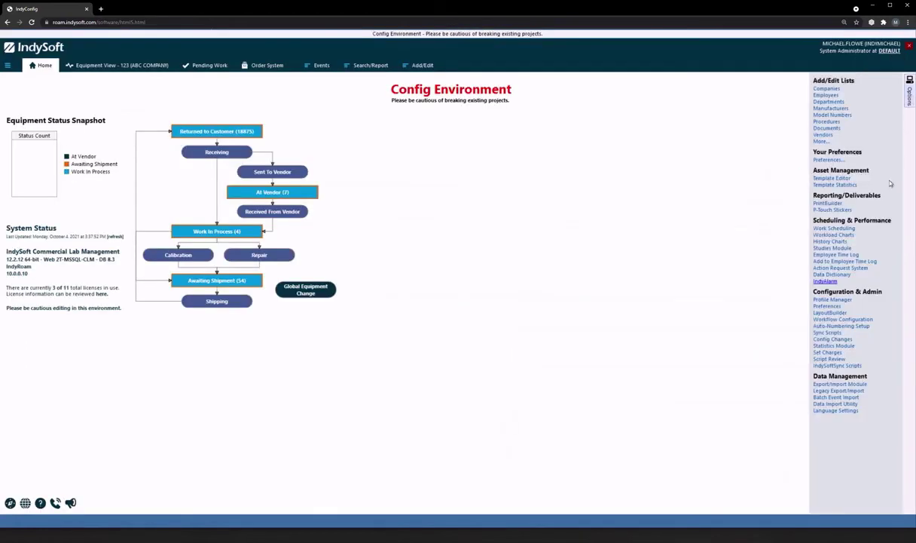
{"action": "left_click", "coordinate": [865, 319]}
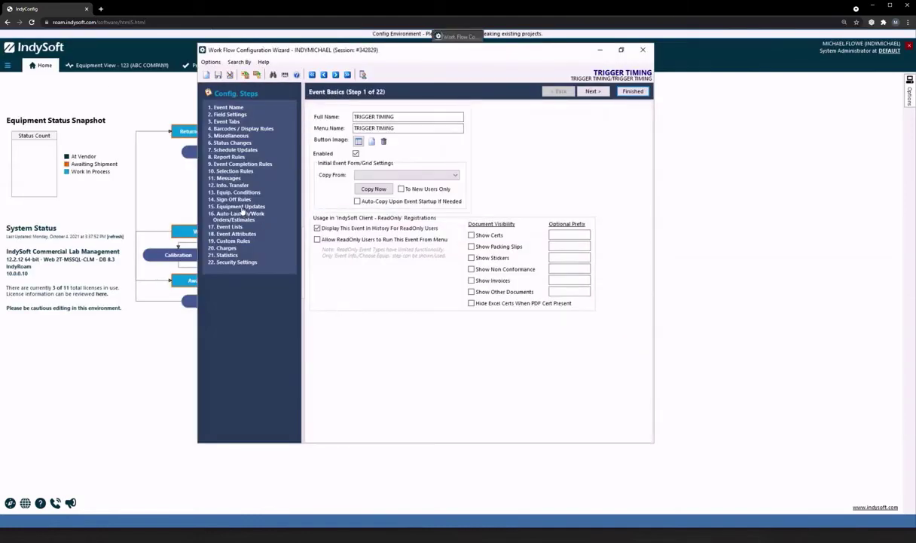
{"action": "left_click", "coordinate": [226, 177]}
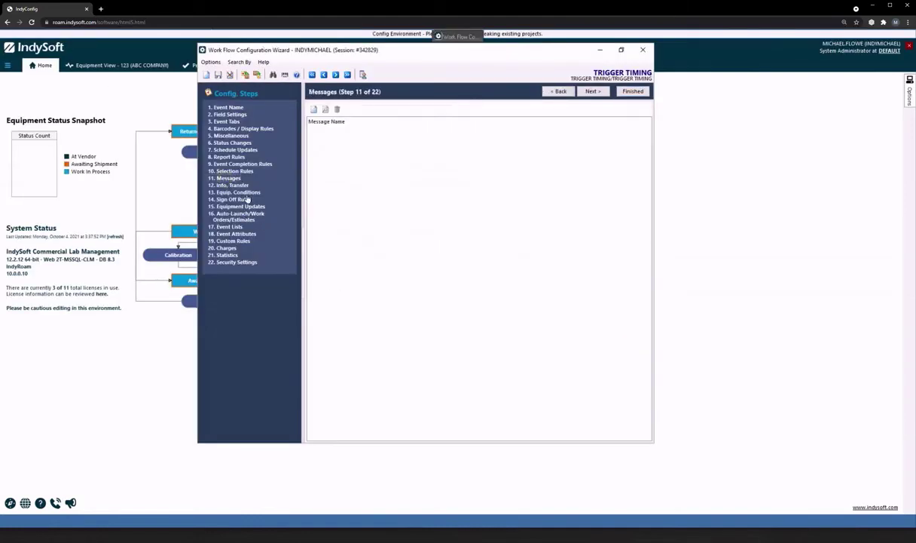